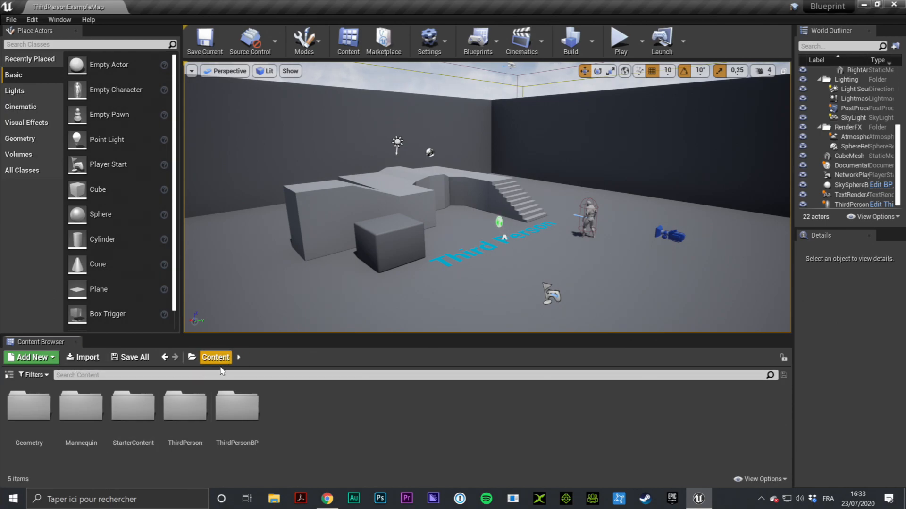
Step: Create a new Blueprint class in the Content folder with Actor as its parent class, keeping the default name
right_click(298, 420)
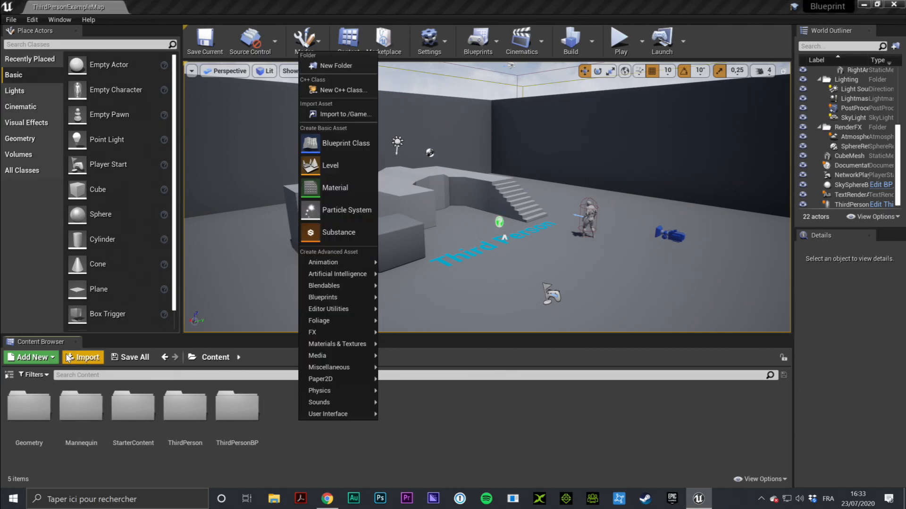
click(366, 463)
click(41, 359)
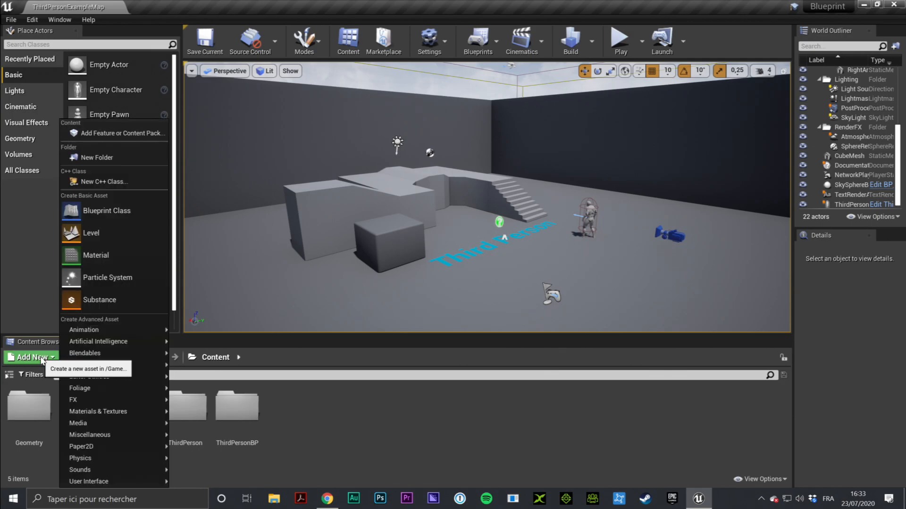
click(116, 218)
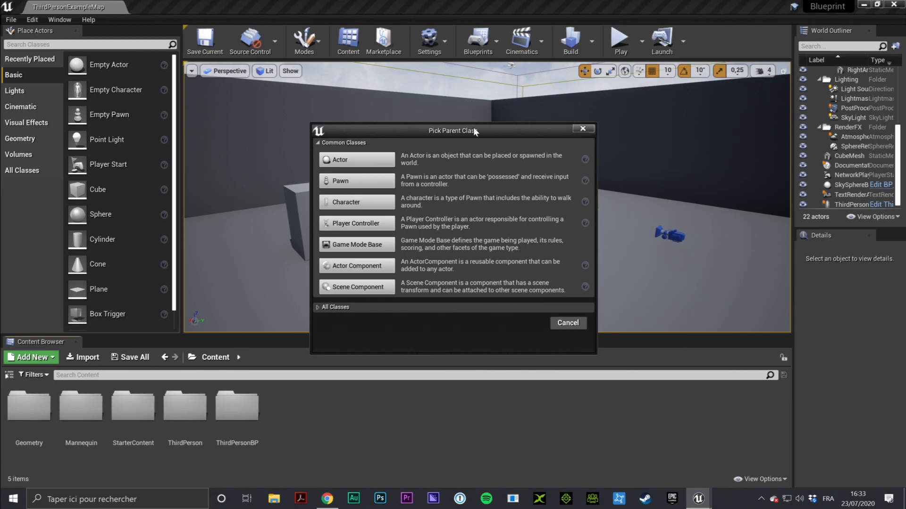
drag(481, 131, 474, 122)
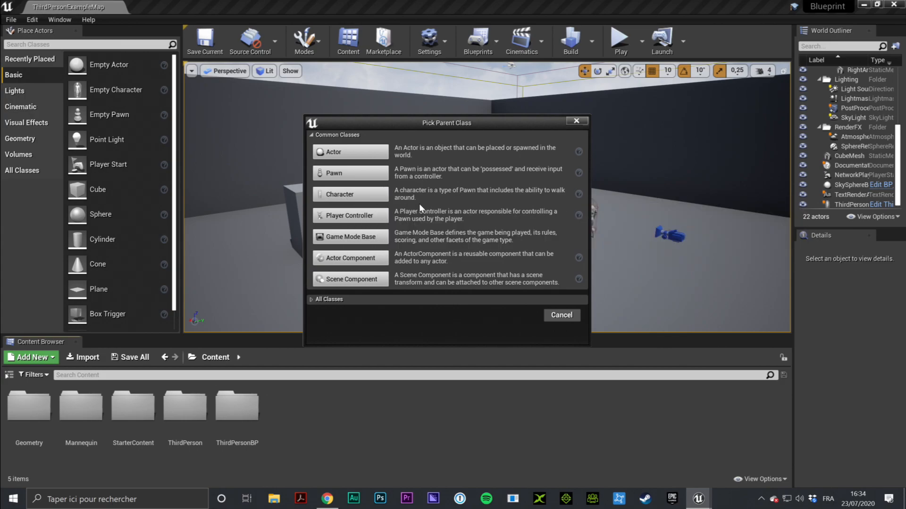
click(310, 301)
scroll(358, 359, down, 1)
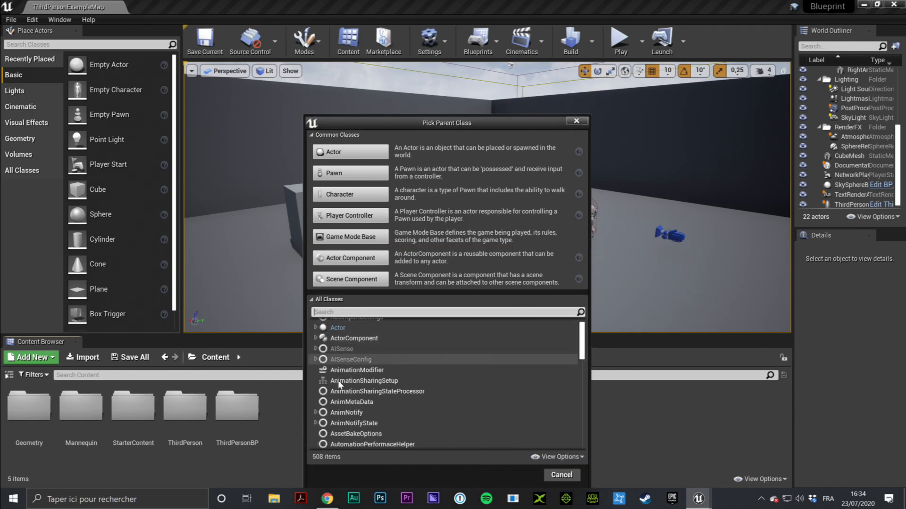
click(311, 298)
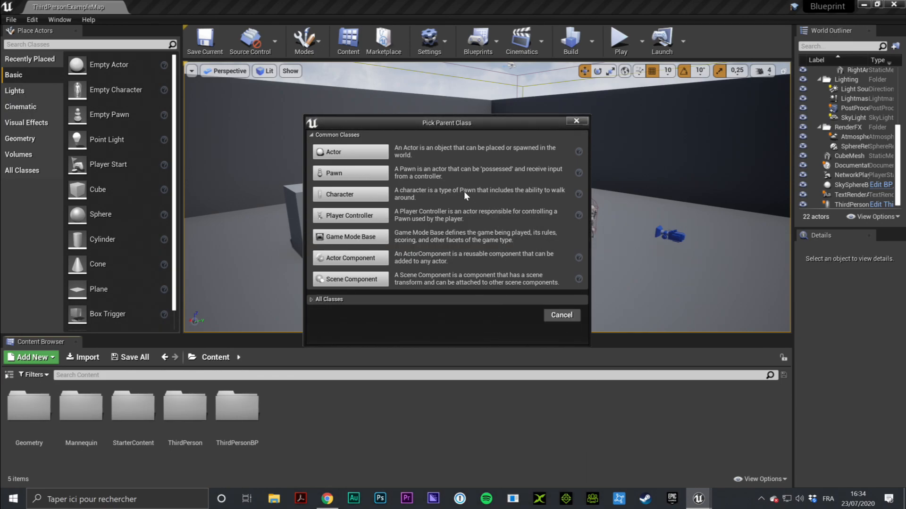
click(344, 151)
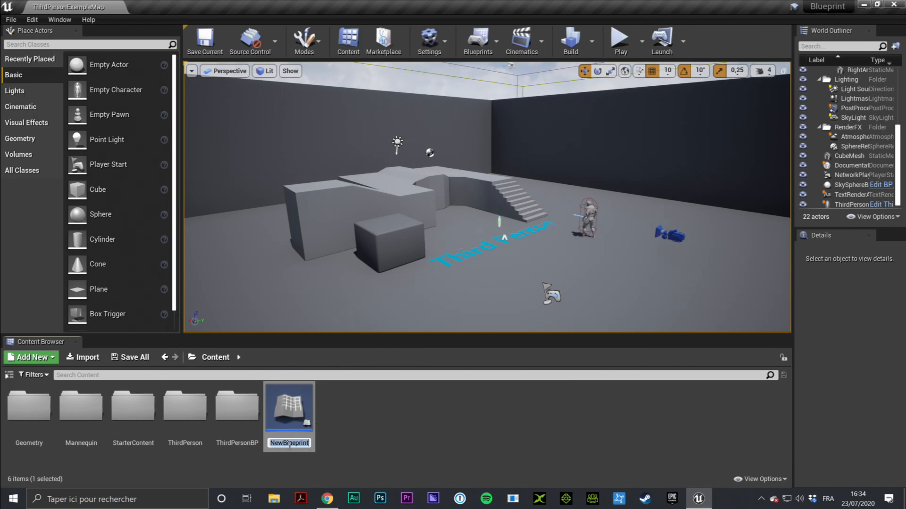
key(Return)
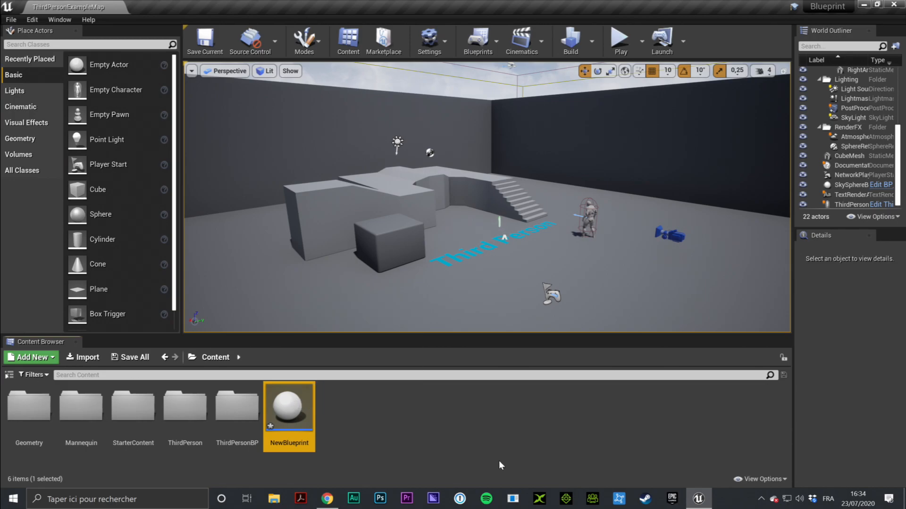
Step: Rename the new Blueprint asset as BP_plateforme
key(F2)
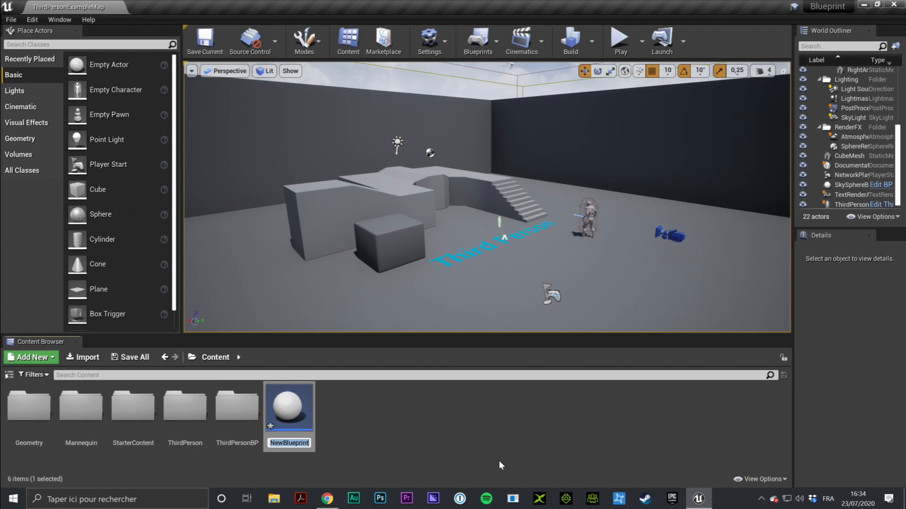
text(BP)
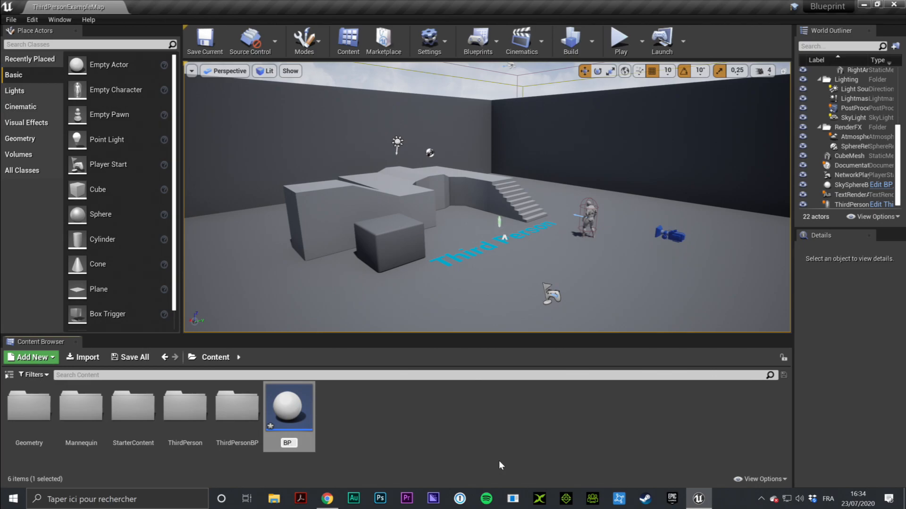
text(_plateforme)
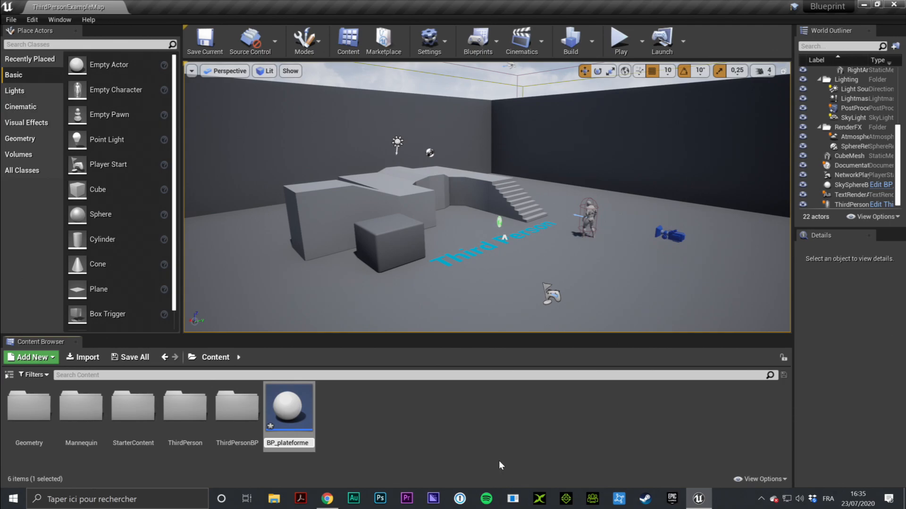
key(Return)
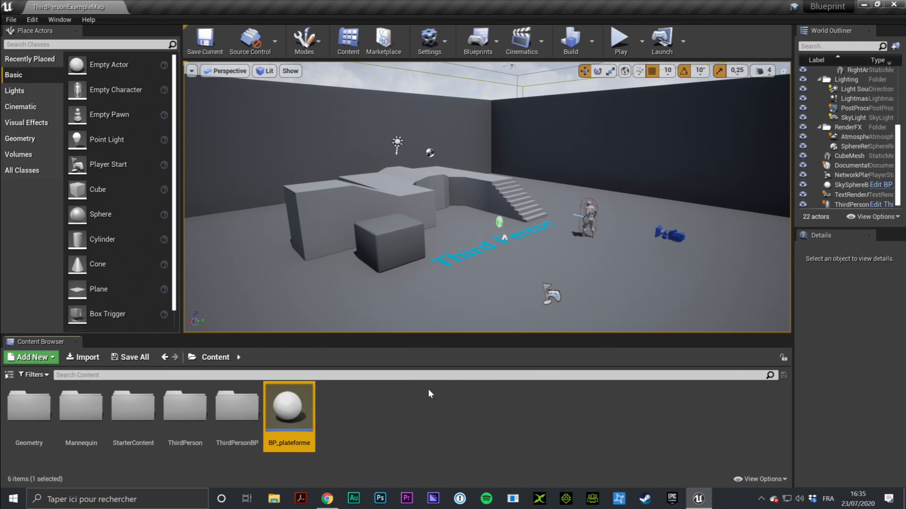
Step: Open BP_plateforme for editing, dock its editor beside the ThirdPersonExampleMap level, and return to the level
double_click(300, 405)
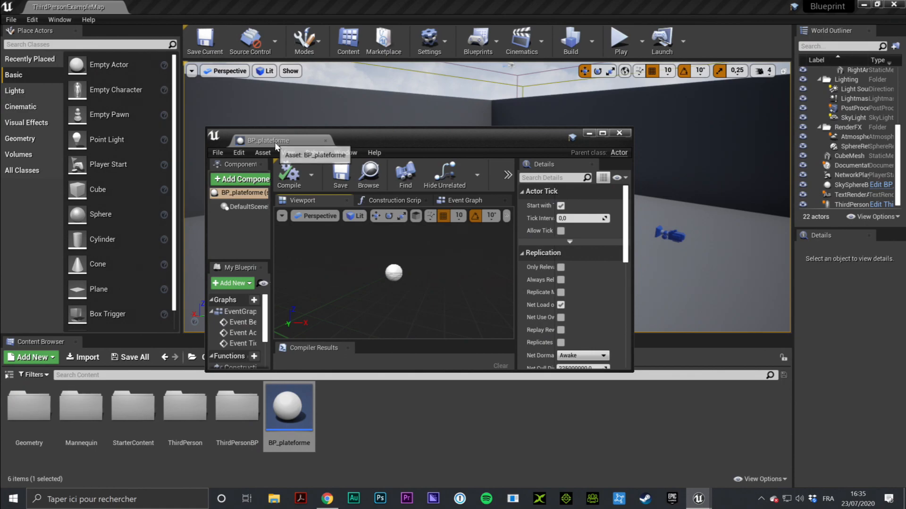
drag(276, 146, 175, 6)
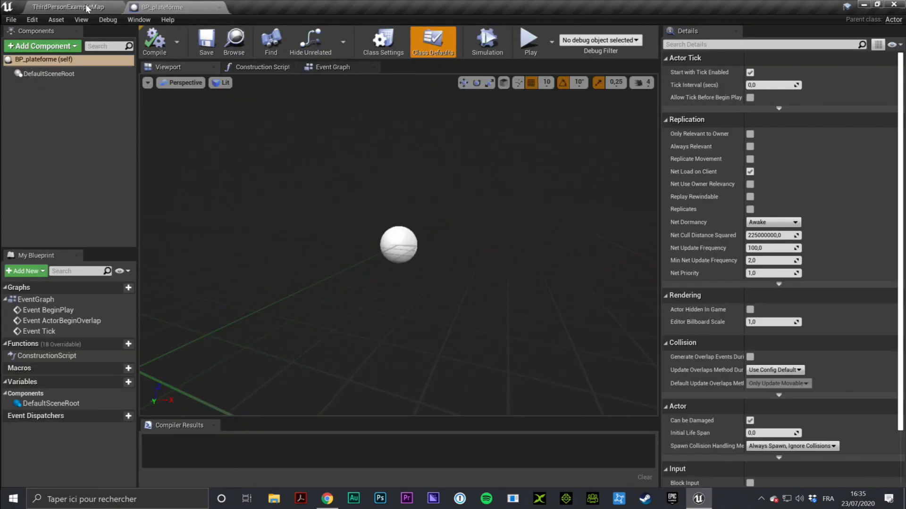
click(101, 8)
click(160, 7)
click(106, 6)
click(176, 6)
click(106, 7)
click(161, 6)
click(69, 6)
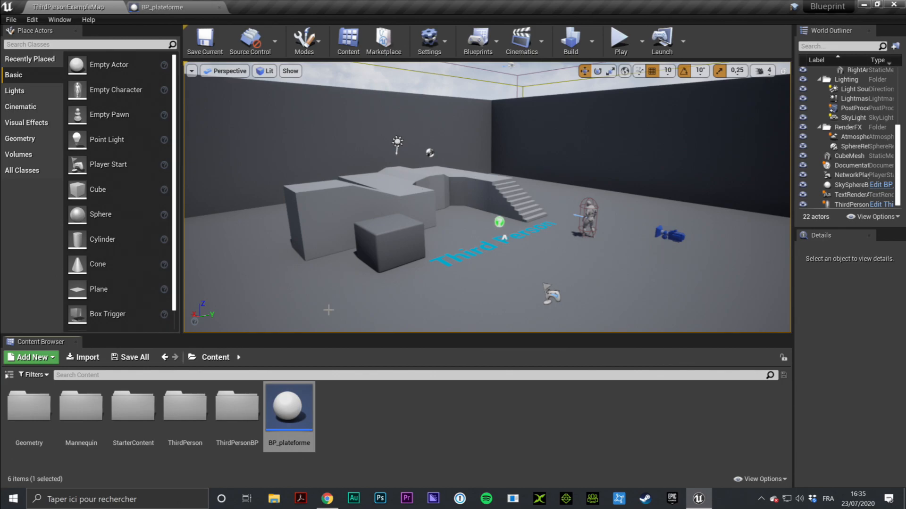
Step: Place an instance of BP_plateforme on top of the raised block near its end, beside the cube
click(288, 405)
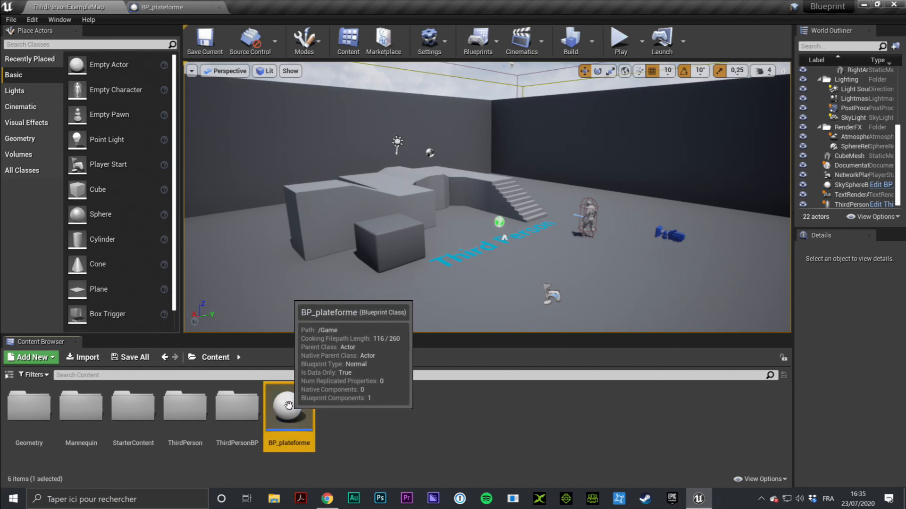
click(380, 424)
right_drag(500, 223, 540, 245)
mouse_move(464, 263)
right_down()
mouse_move(464, 271)
mouse_move(467, 252)
right_up()
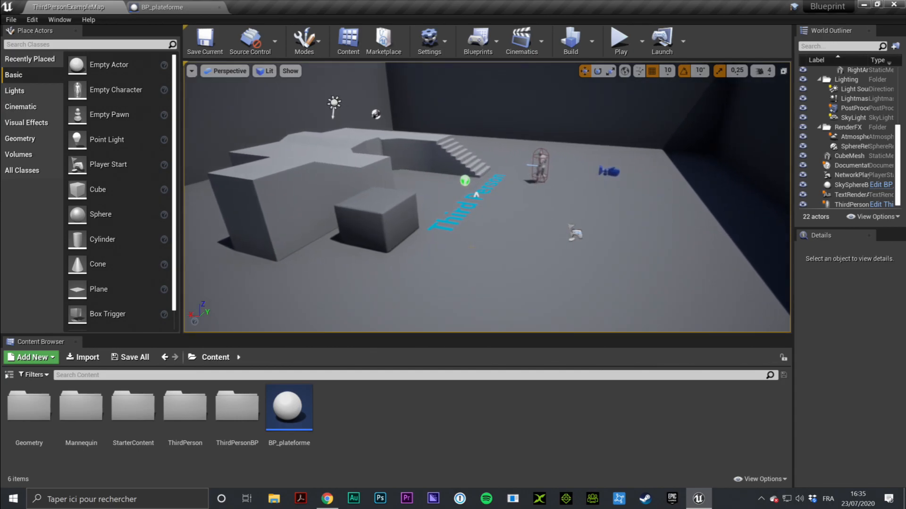
click(288, 406)
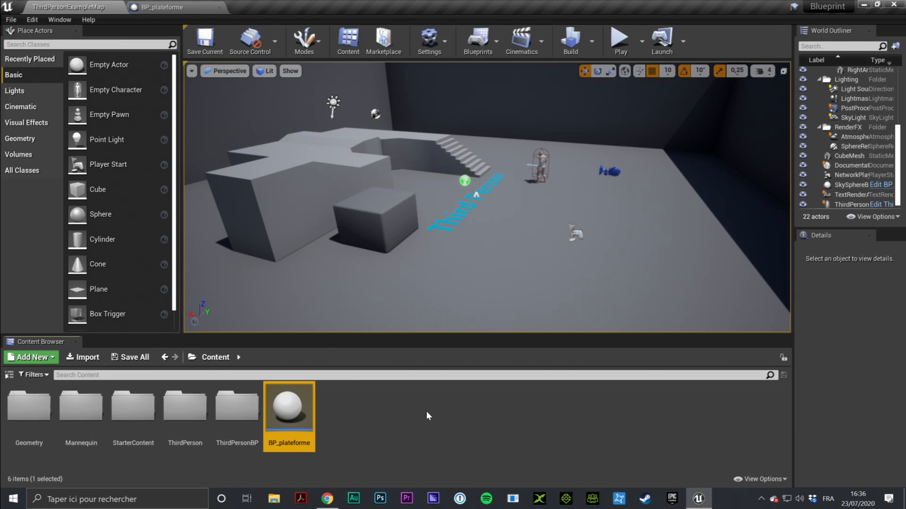
click(354, 415)
click(288, 408)
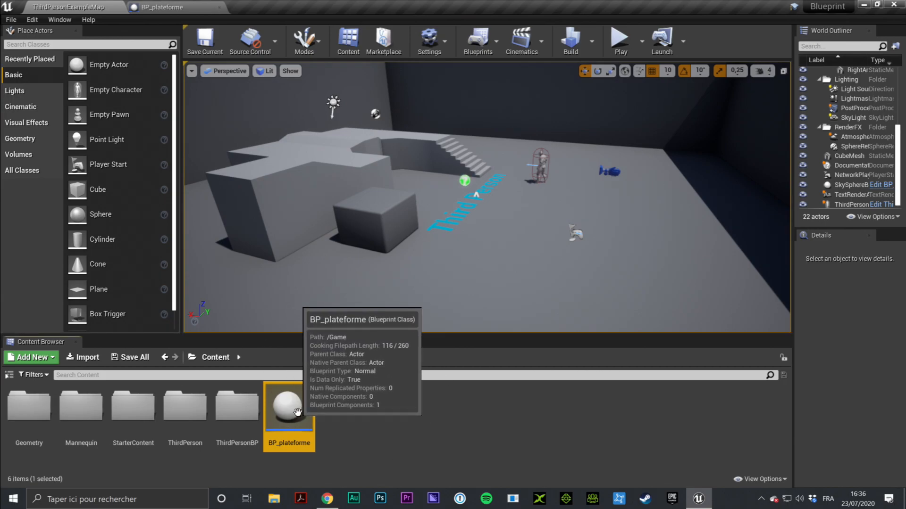
right_drag(481, 245, 448, 297)
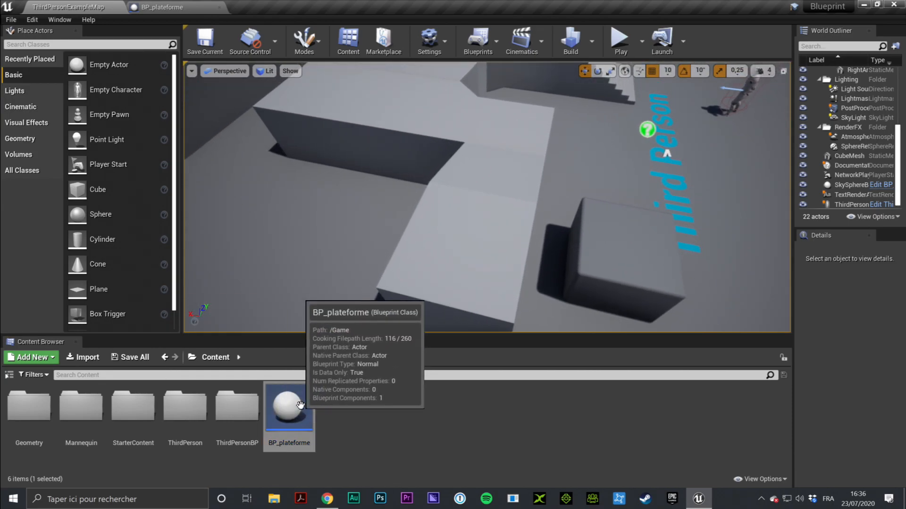
drag(278, 414, 456, 260)
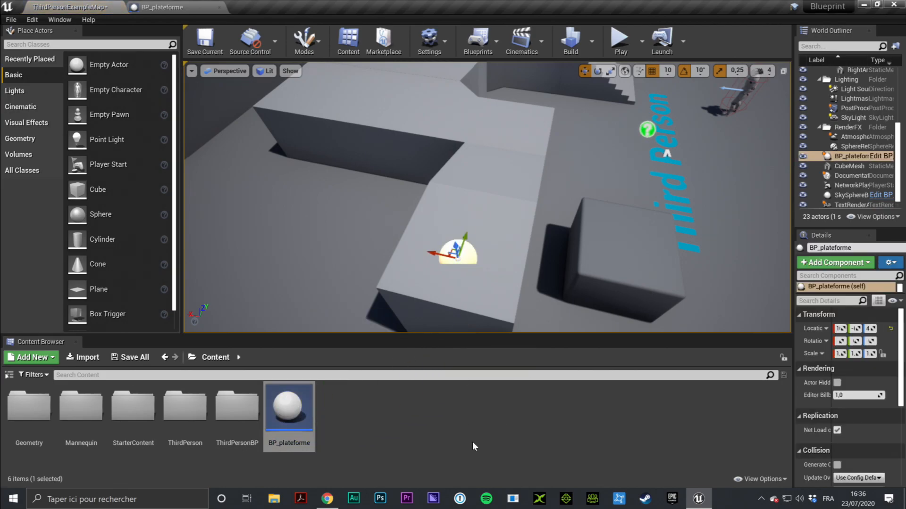
Step: Play the level and run the character up the stairs to check the placed Blueprint on the raised block, ending the play session
alt+drag(523, 228, 684, 212)
right_drag(467, 235, 518, 186)
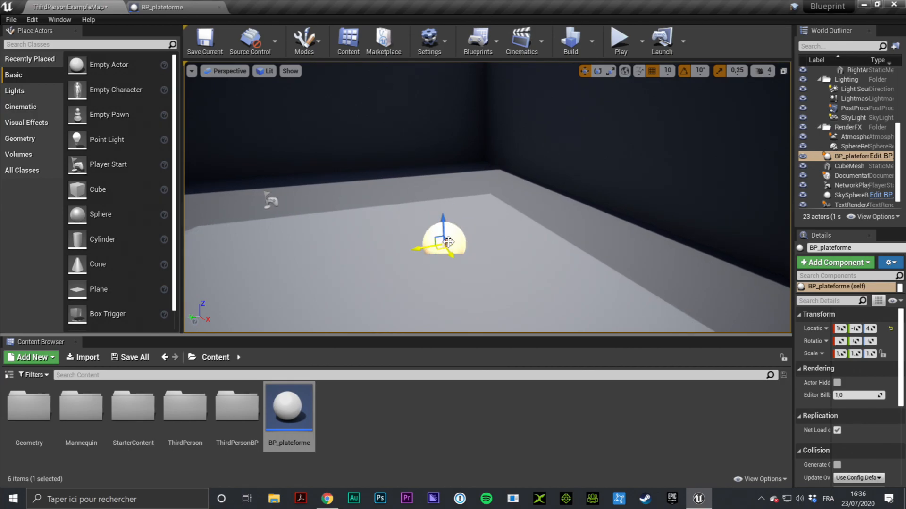
click(621, 39)
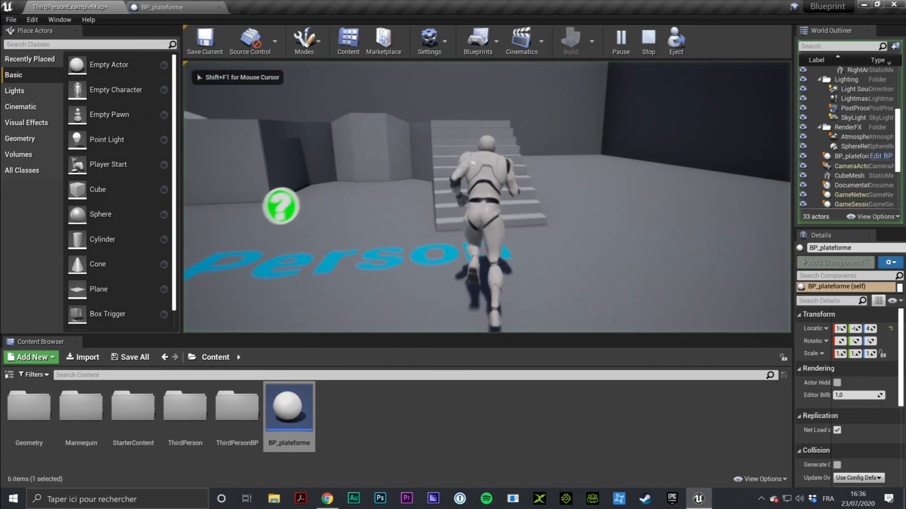
key(w)
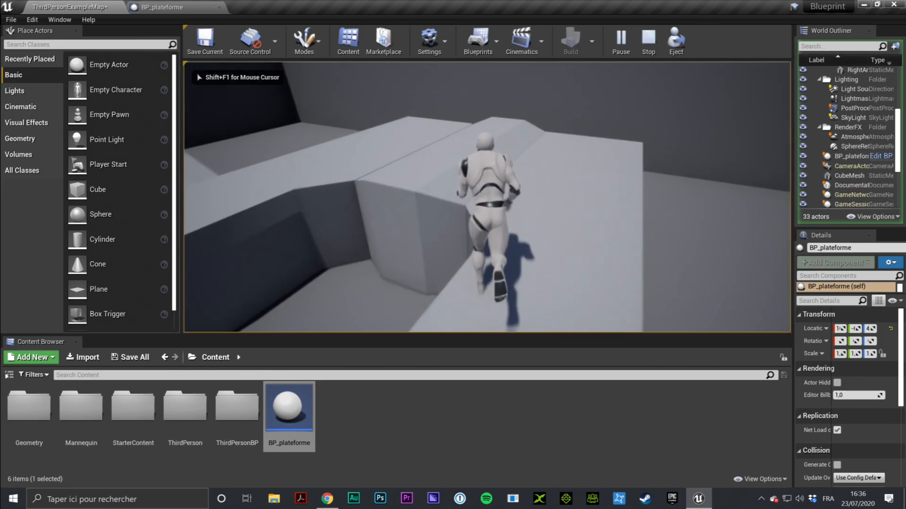
key(w)
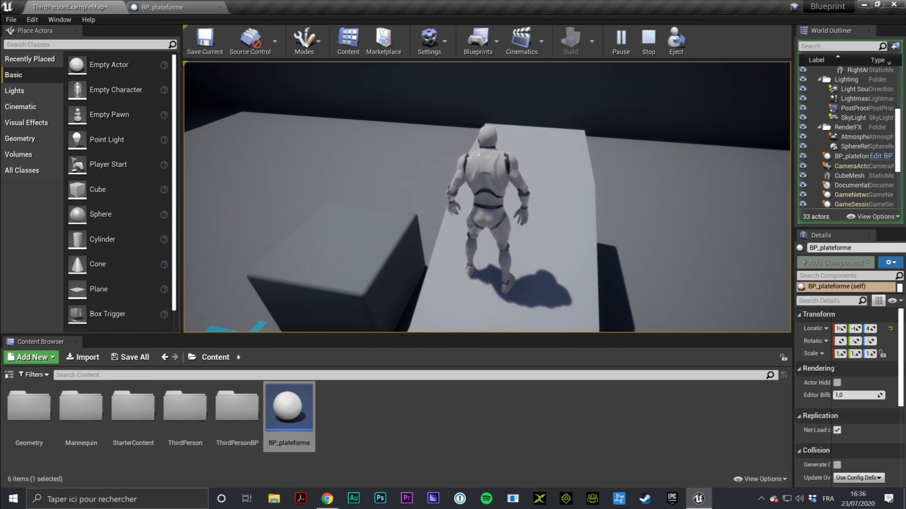
key(Escape)
Step: Select the placed BP_plateforme actor and examine its default sphere in the Blueprint editor's 3D view
right_drag(481, 188, 311, 196)
key(d)
click(631, 197)
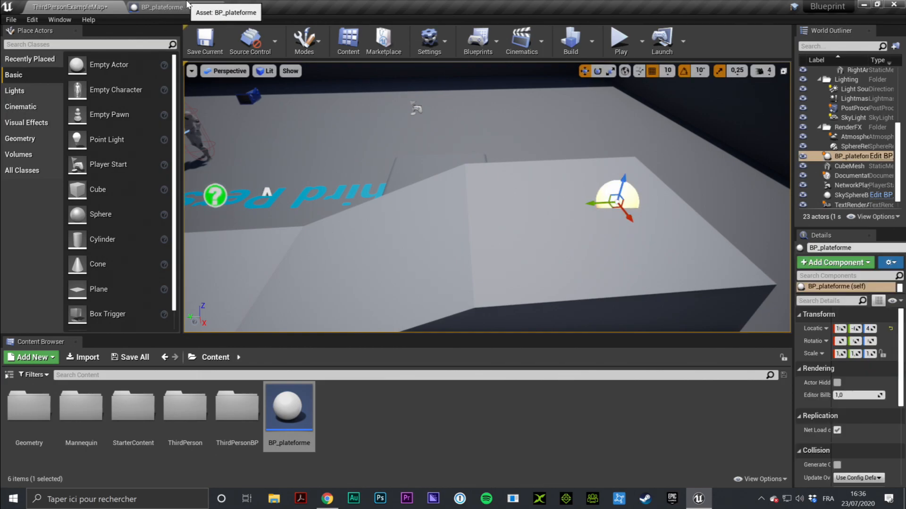
click(170, 7)
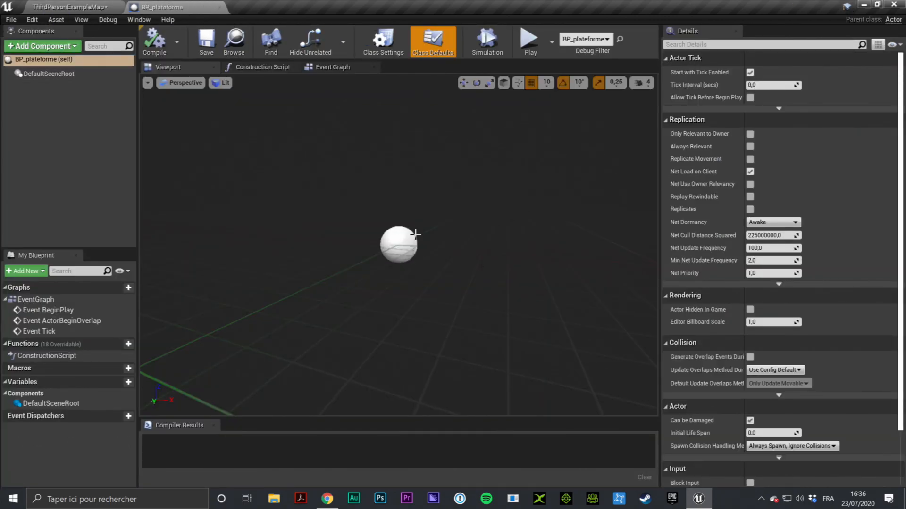
right_drag(416, 267, 500, 296)
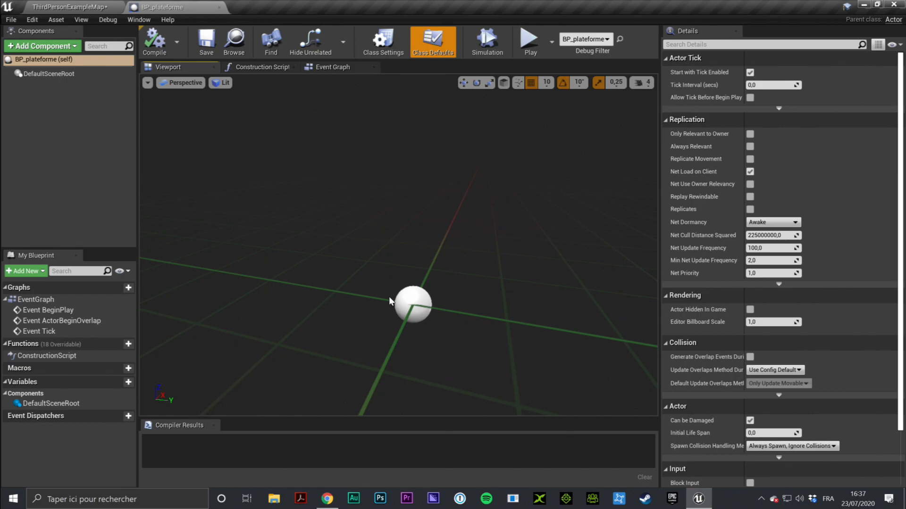
Step: Return to the level and move the placed BP_plateforme actor a short distance across the top of the raised block
click(109, 6)
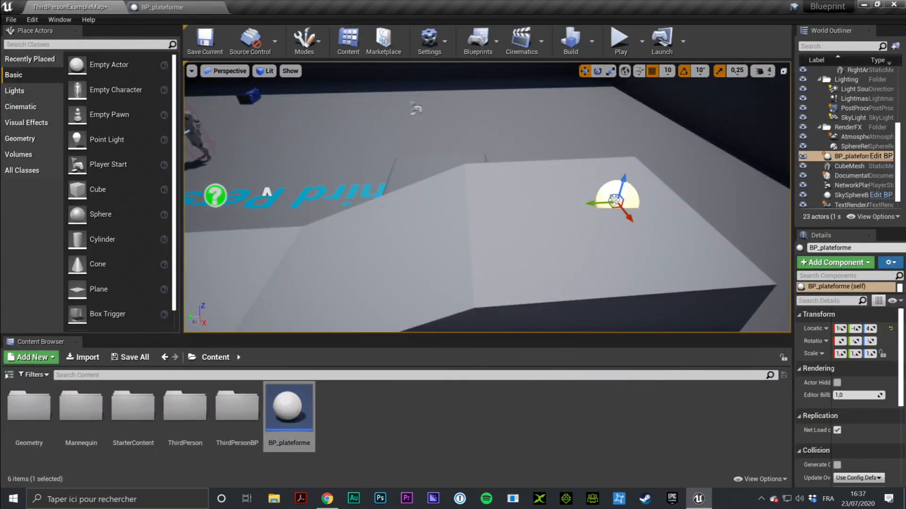
drag(612, 206, 586, 222)
right_drag(671, 249, 582, 228)
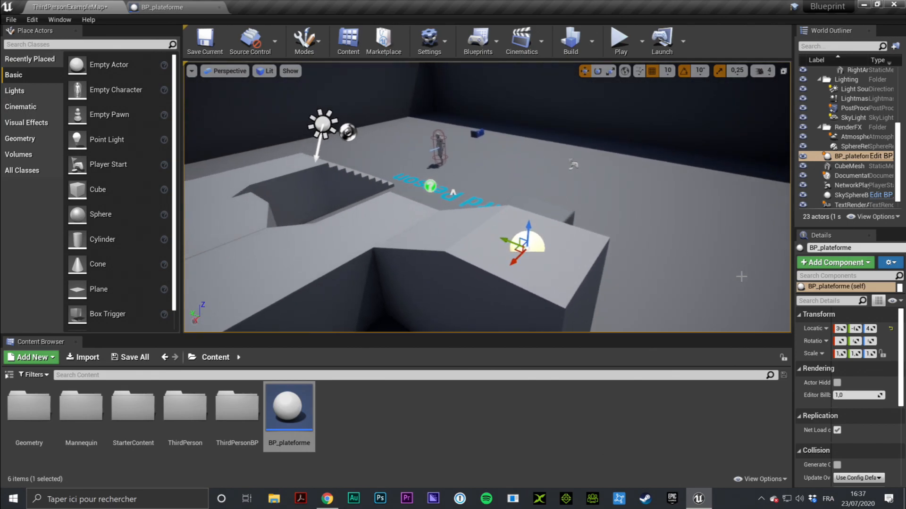
Step: Switch game view on and off repeatedly to compare the level with and without editor-only icons
key(g)
right_drag(345, 174, 381, 142)
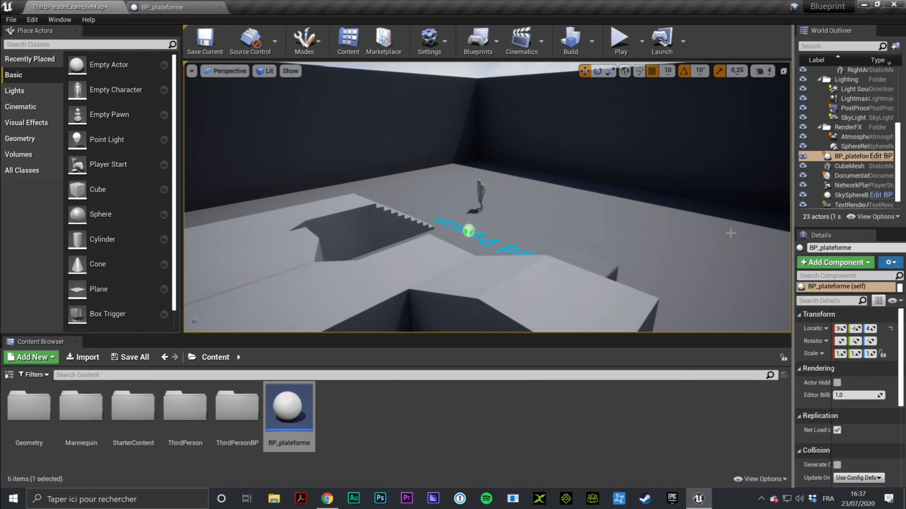
key(g)
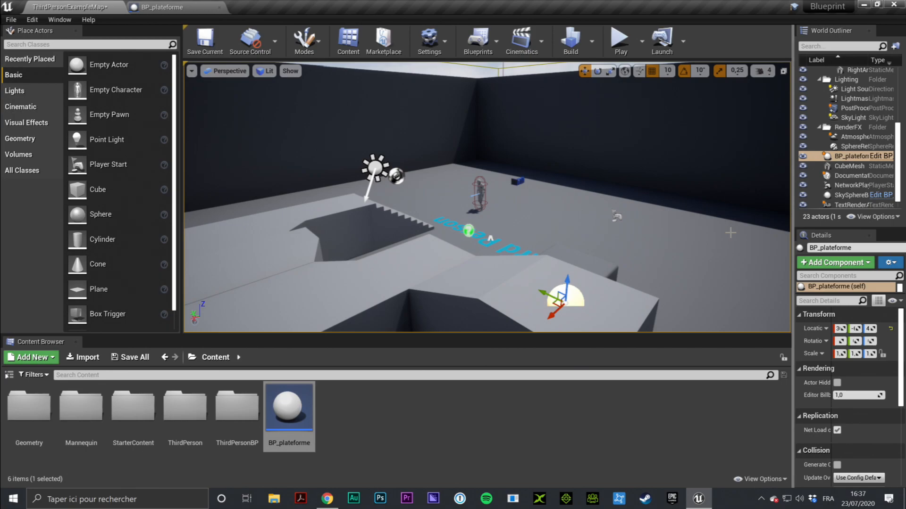
key(g)
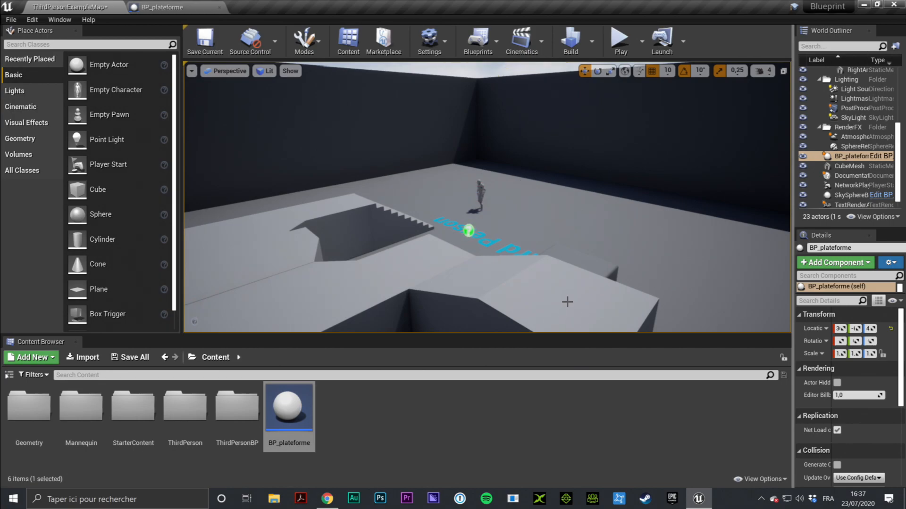
key(g)
key(g)
key(g)
Step: Place a second BP_plateforme instance on the raised block, beside the first one
right_drag(574, 287, 627, 325)
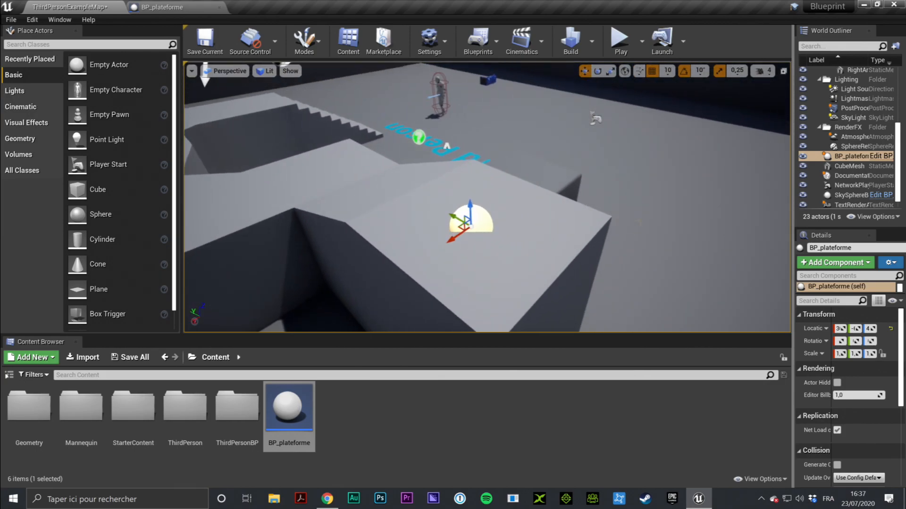
right_drag(485, 206, 589, 204)
drag(304, 394, 418, 176)
click(288, 415)
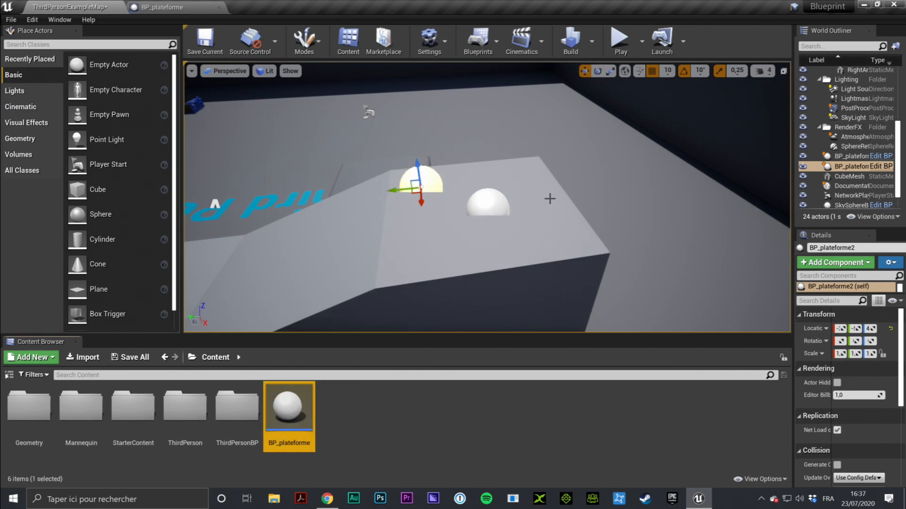
Step: Raise the first BP_plateforme instance so its whole sphere sits above the raised block's top surface
click(496, 205)
drag(489, 197, 488, 187)
click(295, 408)
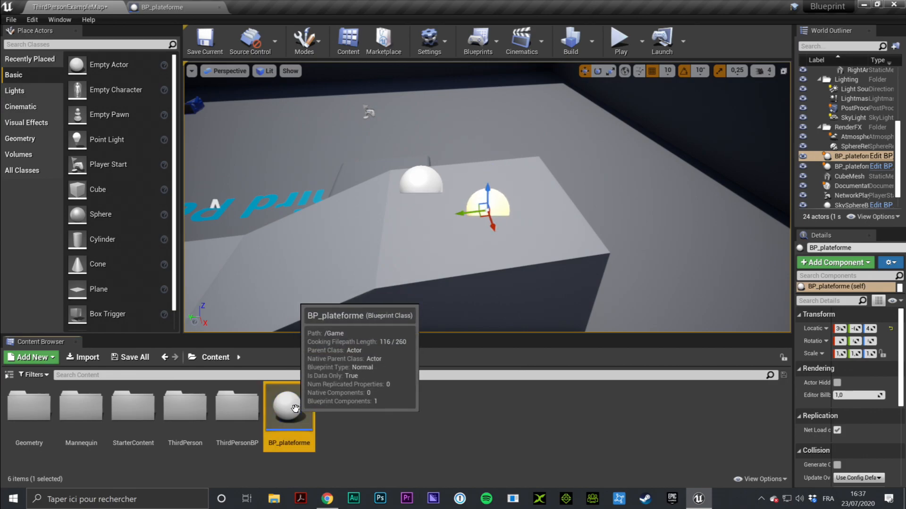
click(318, 432)
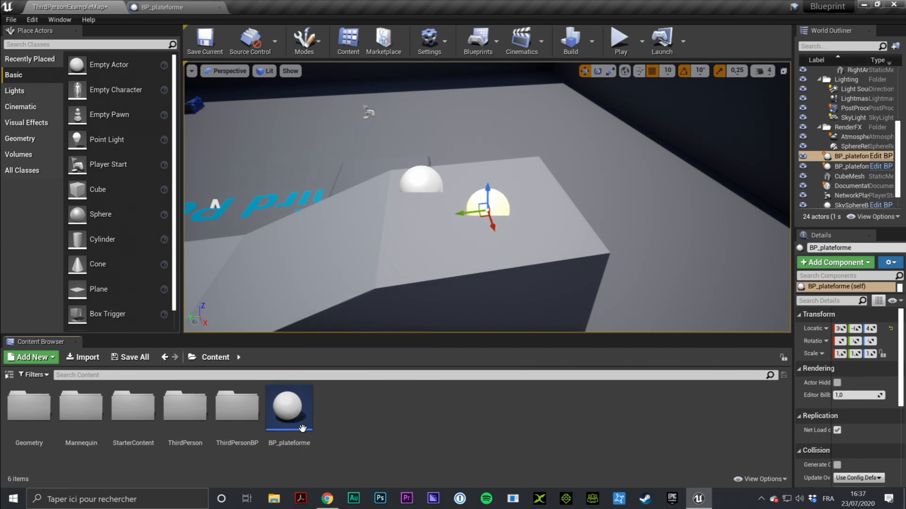
click(287, 400)
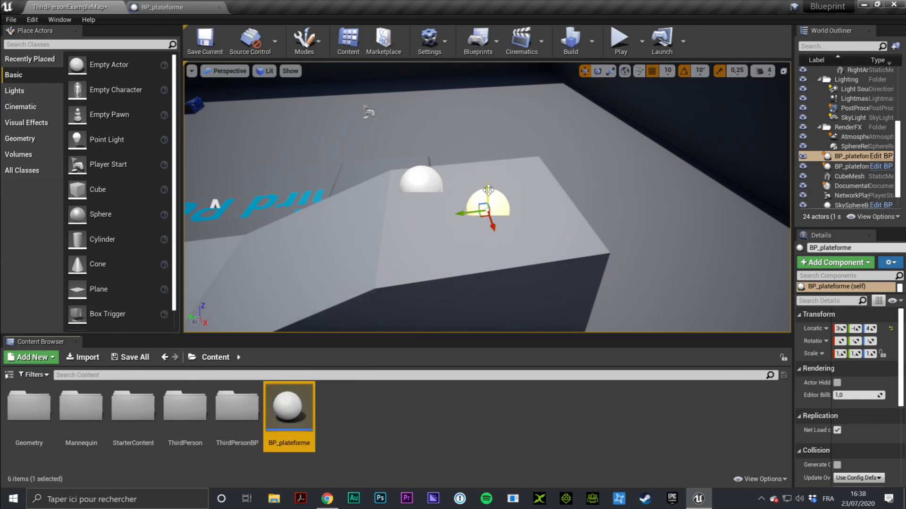
drag(488, 190, 487, 165)
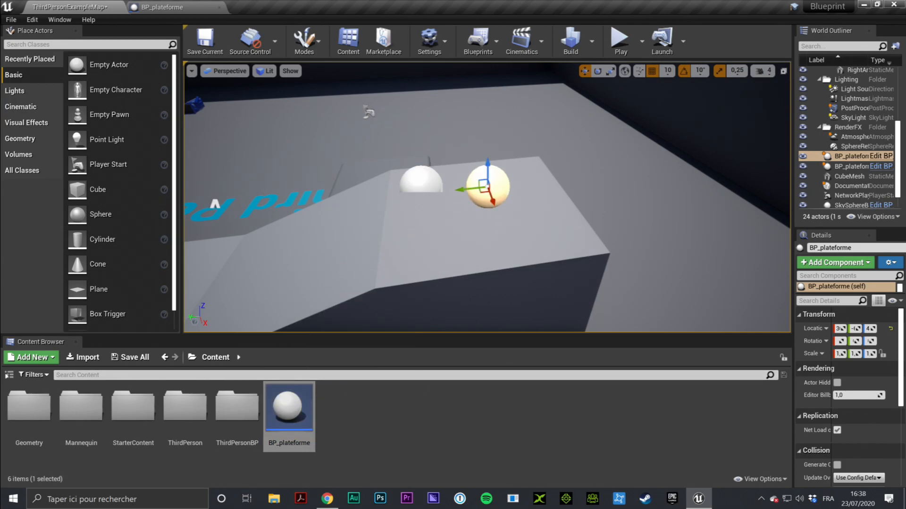
Step: Compare the two placed BP_plateforme instances with their source Blueprint asset, selecting each one in turn
click(420, 181)
click(395, 432)
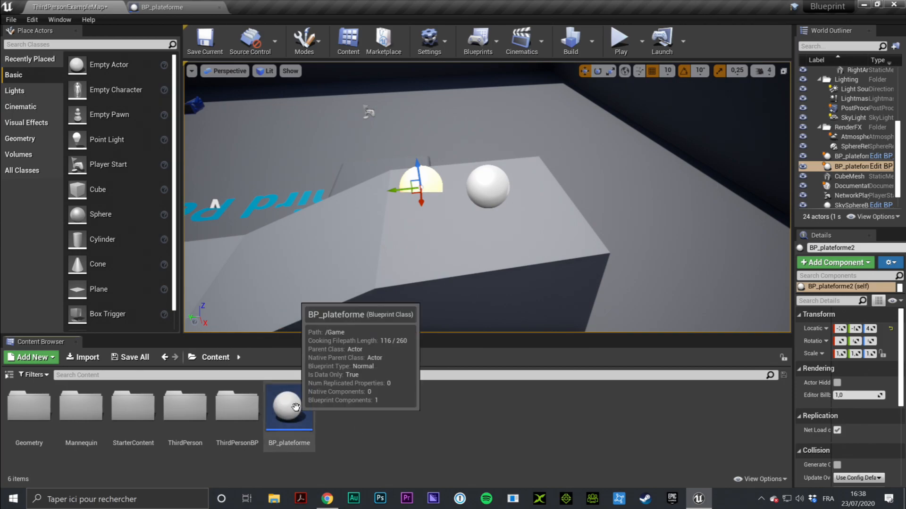
click(301, 427)
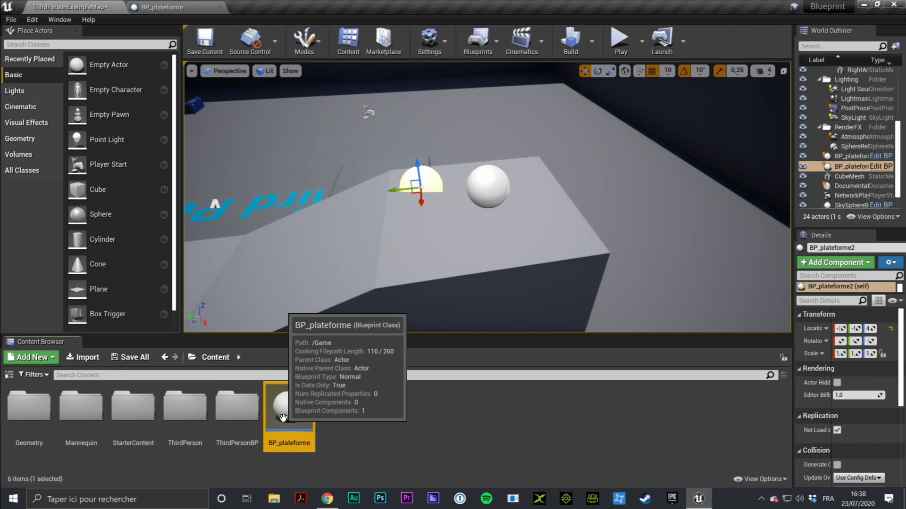
click(489, 192)
click(408, 180)
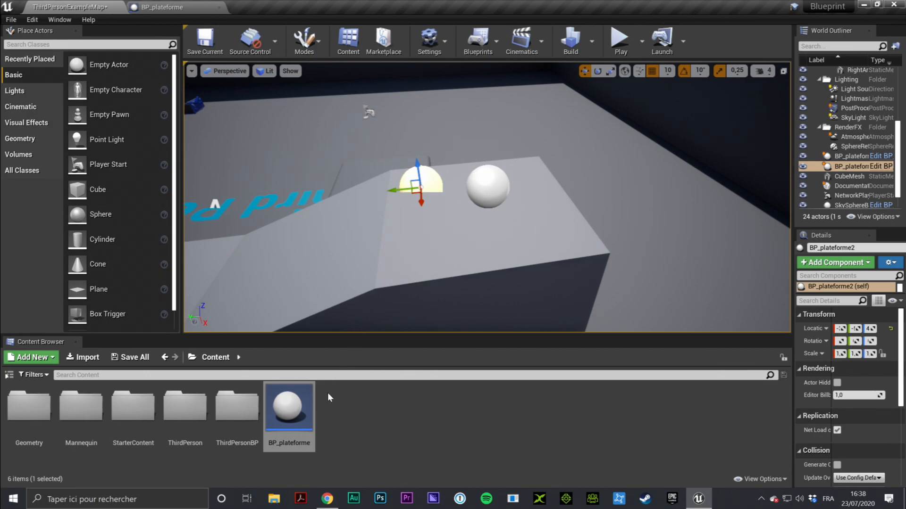
right_drag(422, 218, 543, 229)
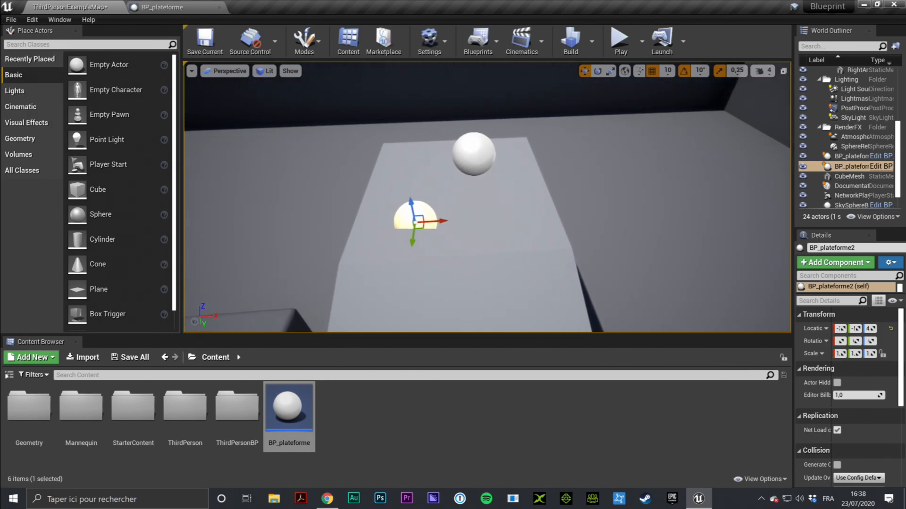
Step: Move the first BP_plateforme instance across the raised block's top toward its outer edge
click(467, 154)
right_drag(509, 163, 551, 168)
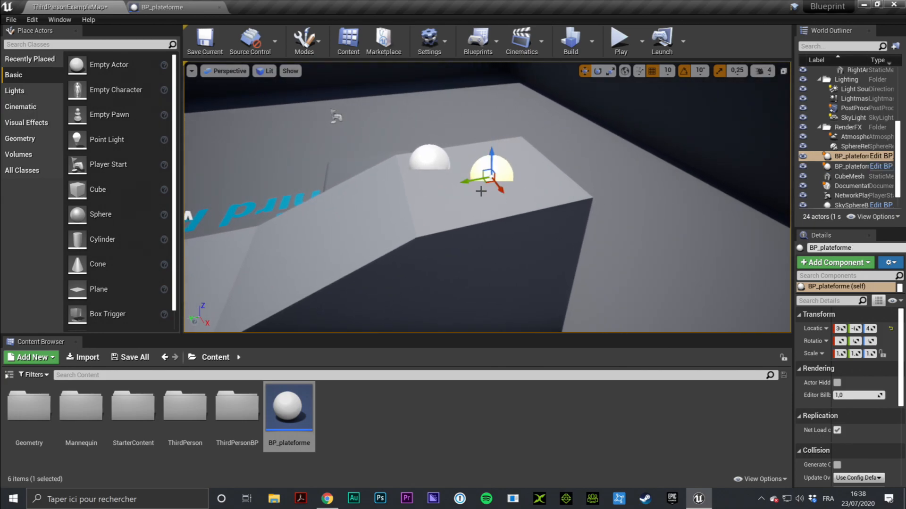
right_drag(496, 183, 521, 185)
drag(467, 185, 513, 191)
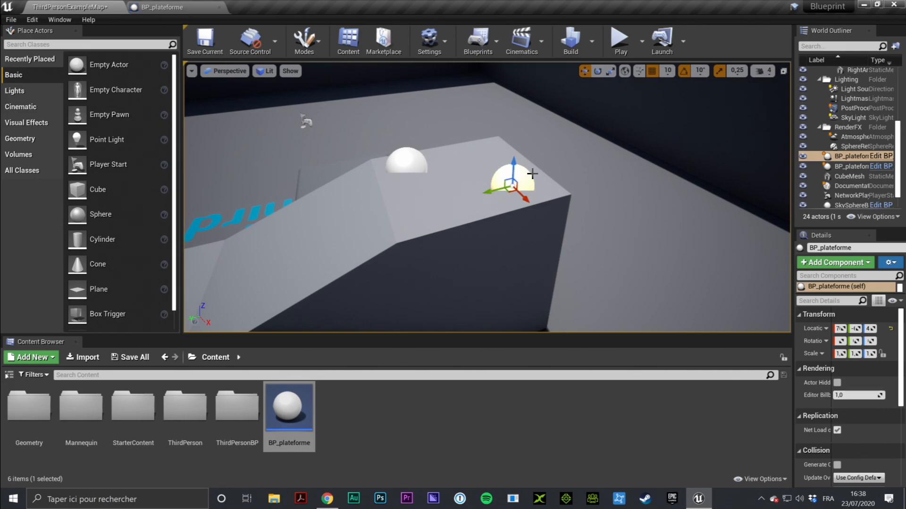
Step: Examine the selected BP_plateforme instance within the whole arena, refocusing the view on it each time
right_drag(532, 174, 704, 216)
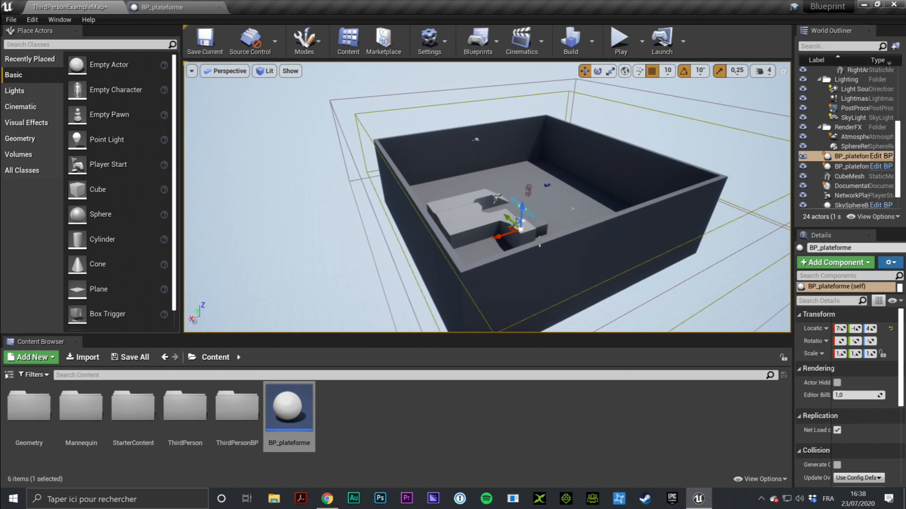
key(f)
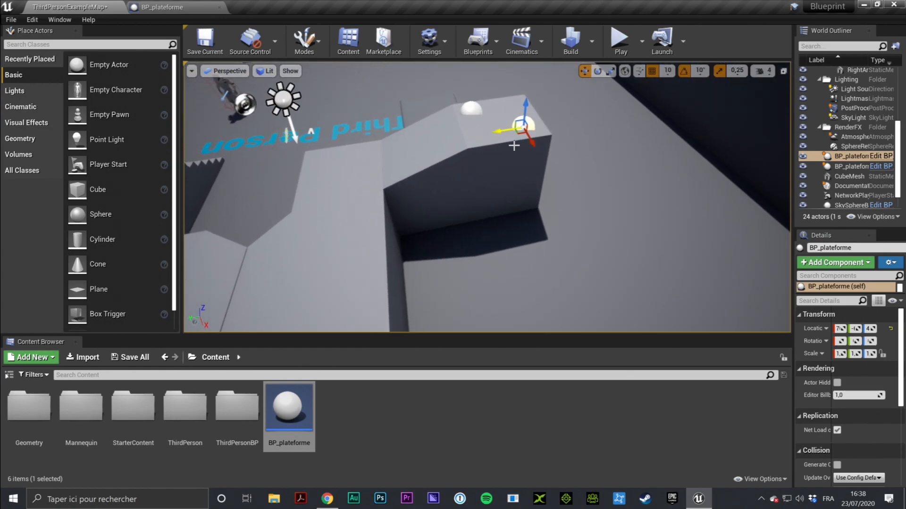
right_drag(534, 152, 611, 113)
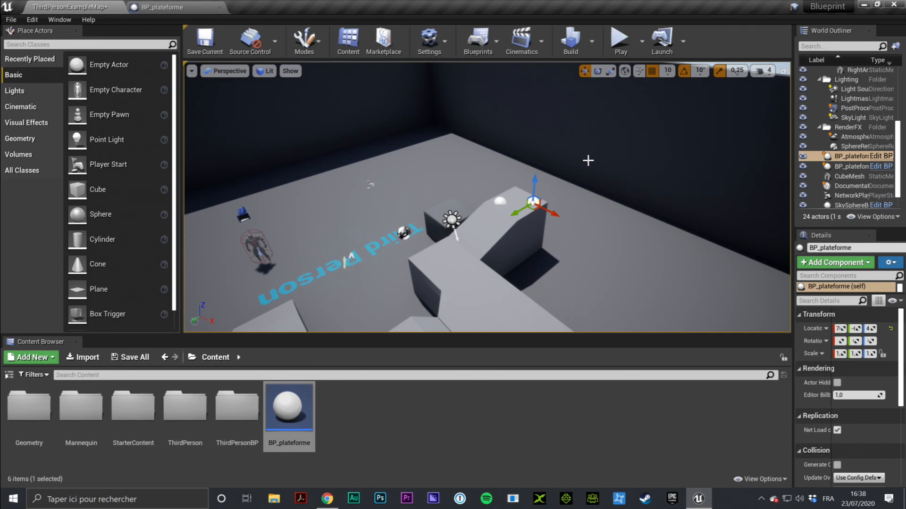
key(f)
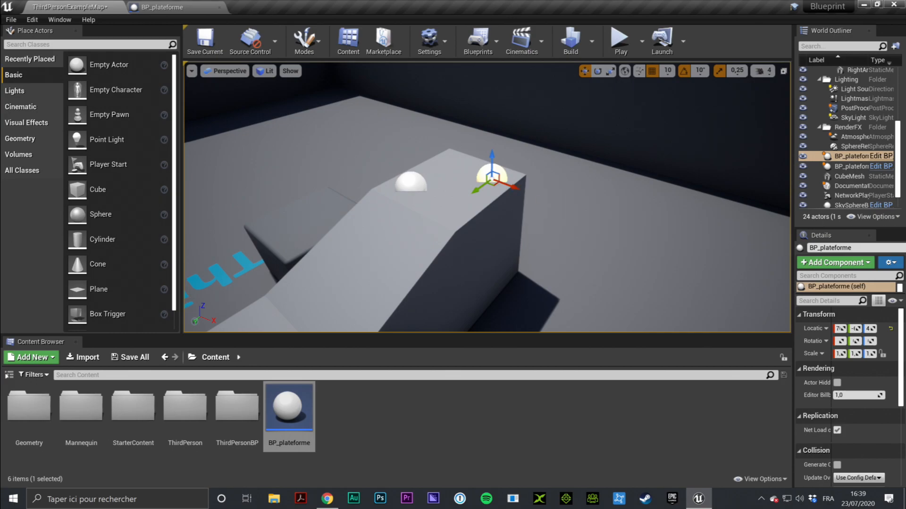
right_drag(473, 237, 479, 158)
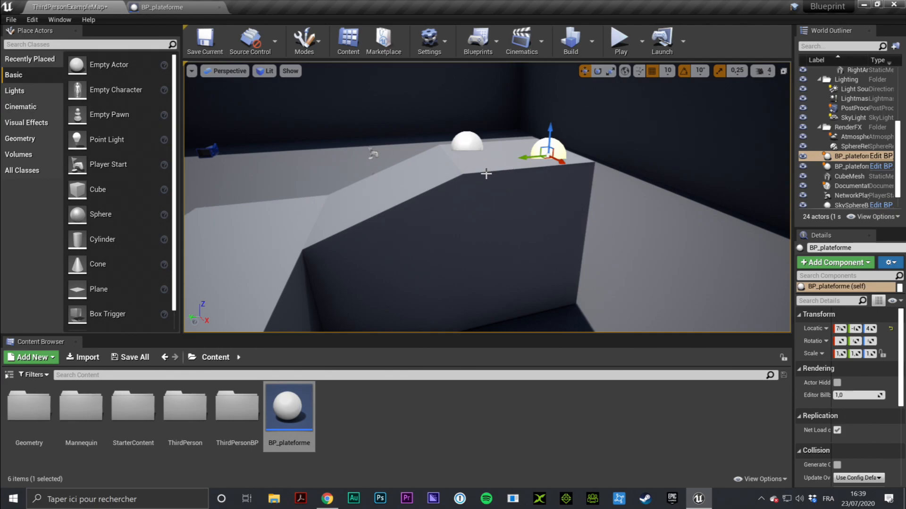
drag(289, 406, 394, 420)
right_drag(567, 214, 491, 227)
Step: Check the BP_plateforme Blueprint, return to the level and survey the arena from outside and near the raised block
double_click(292, 403)
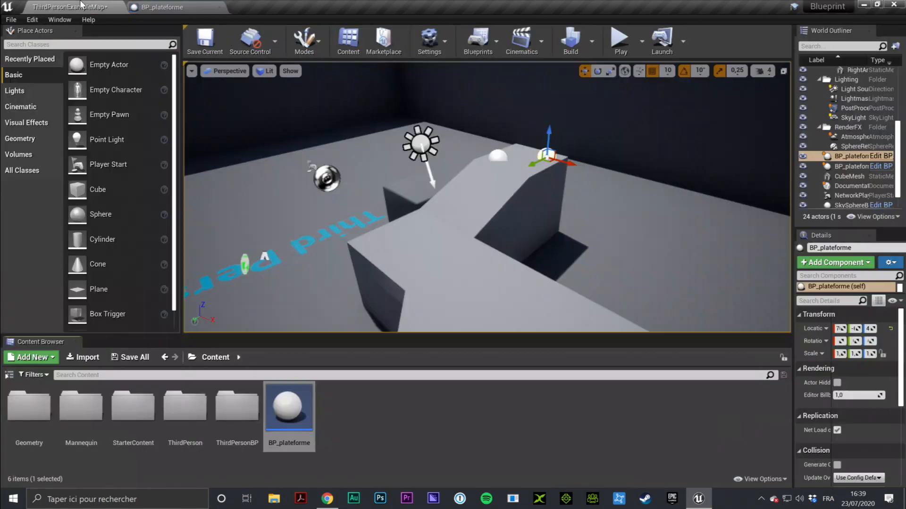
click(70, 6)
key(s)
right_drag(524, 160, 652, 81)
right_drag(654, 259, 571, 259)
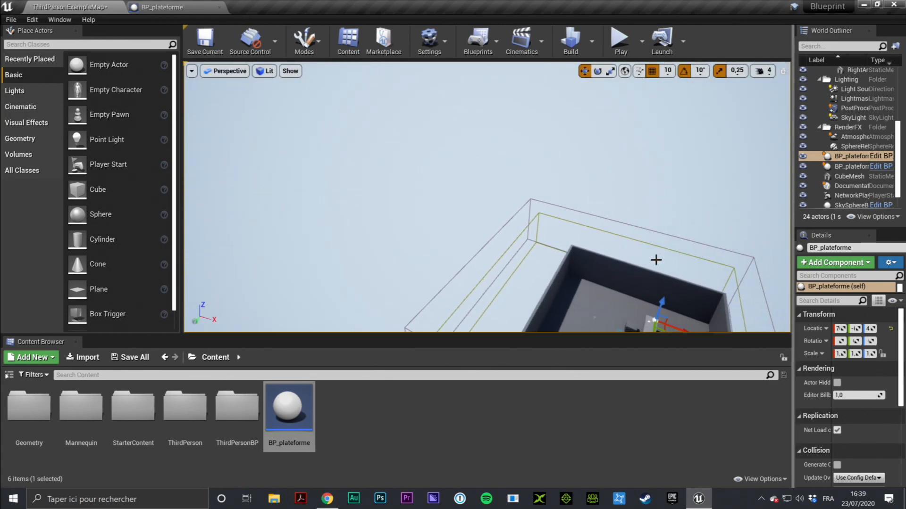
right_drag(487, 240, 467, 250)
key(w)
key(d)
key(a)
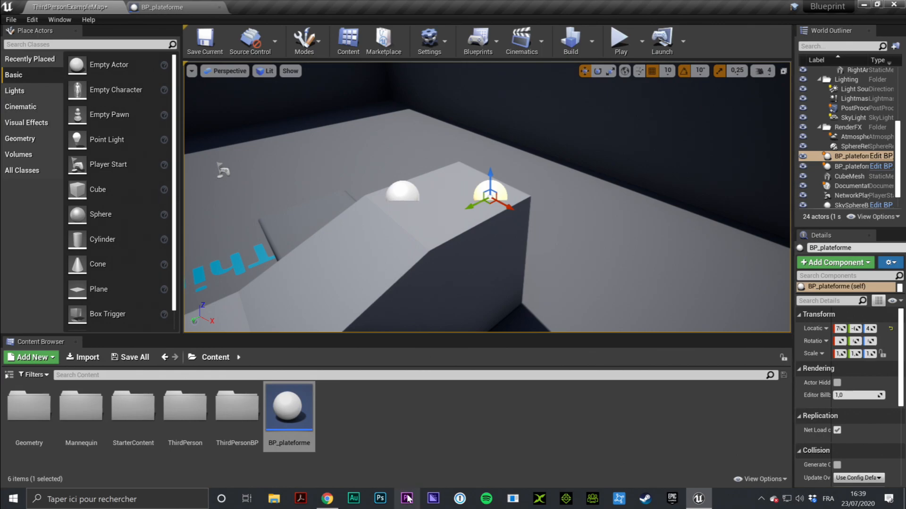
Step: Examine the default event nodes in BP_plateforme's Event Graph and return to the level
double_click(289, 409)
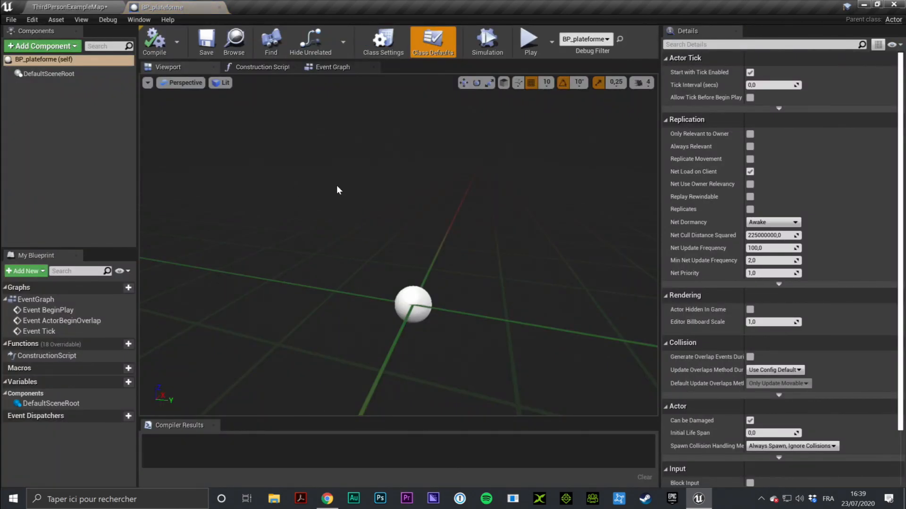
click(332, 67)
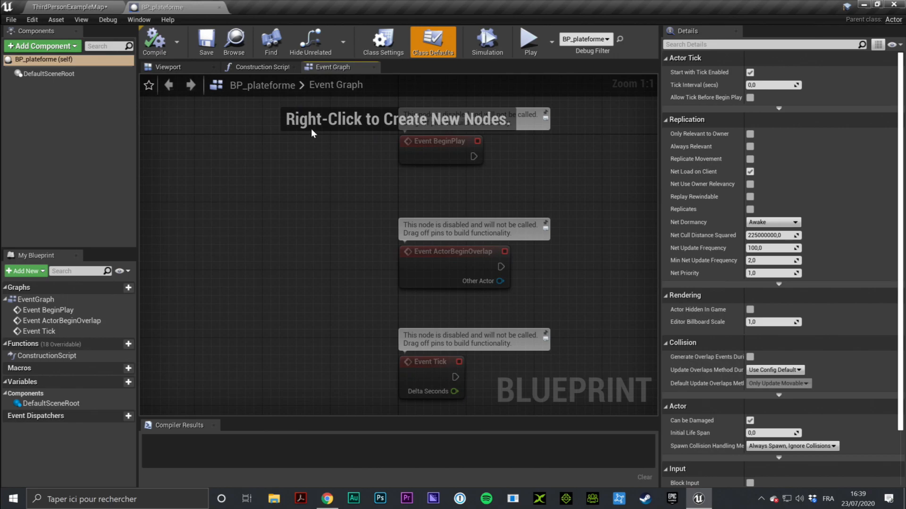
click(222, 50)
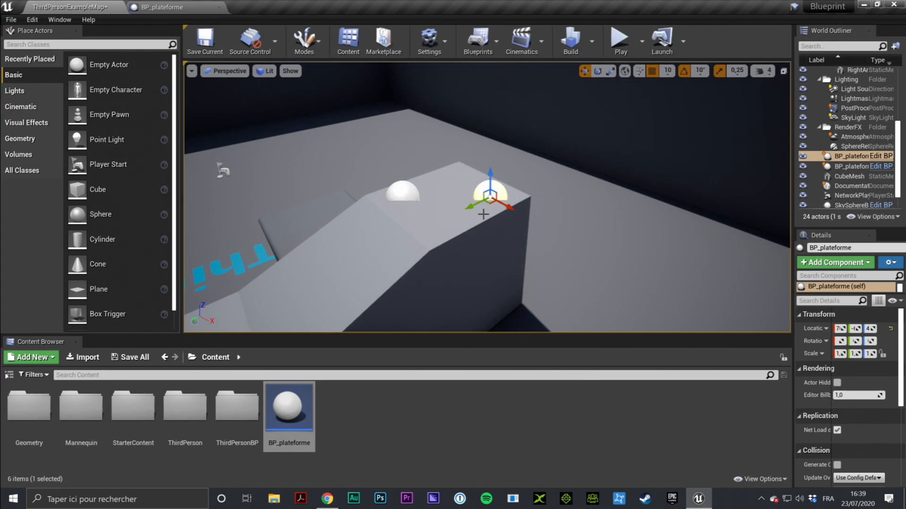
Step: Place four more BP_plateforme instances on the open floor beside the raised block
right_drag(507, 188, 551, 193)
right_drag(507, 218, 516, 237)
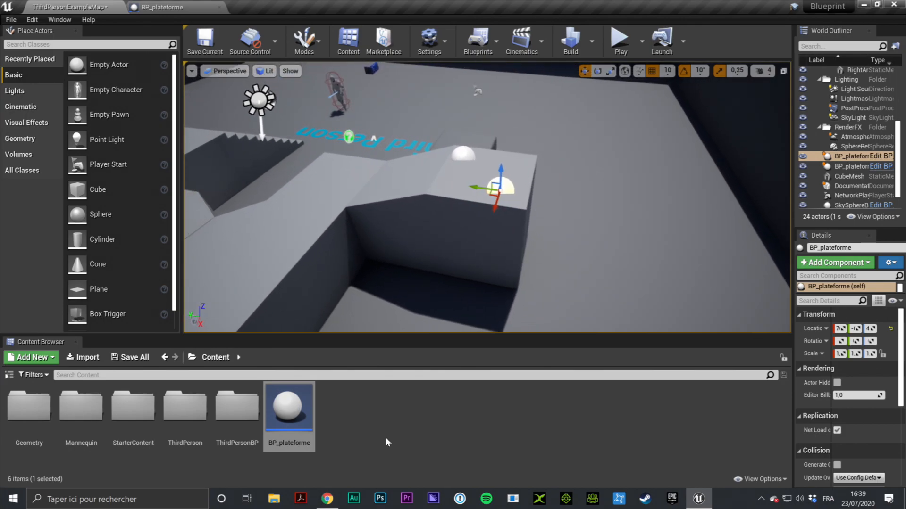
drag(310, 400, 585, 228)
drag(467, 289, 585, 180)
drag(289, 406, 646, 204)
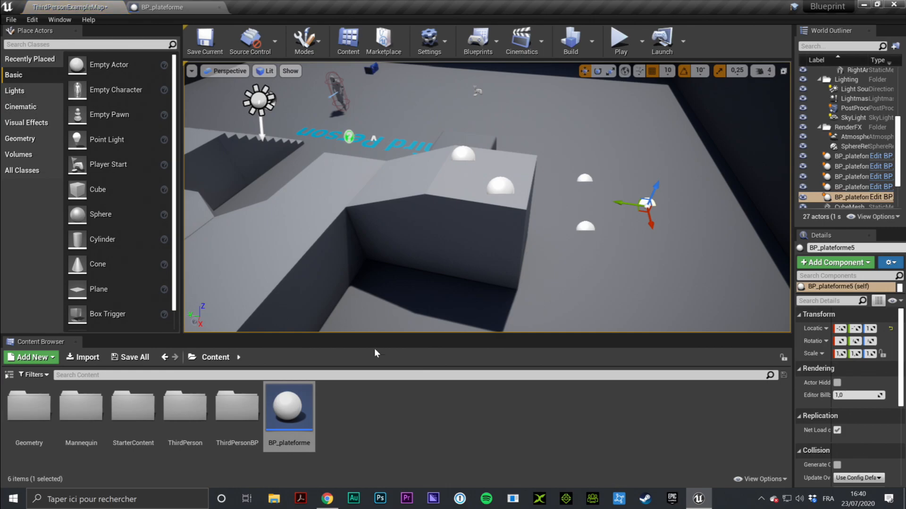
drag(306, 410, 645, 268)
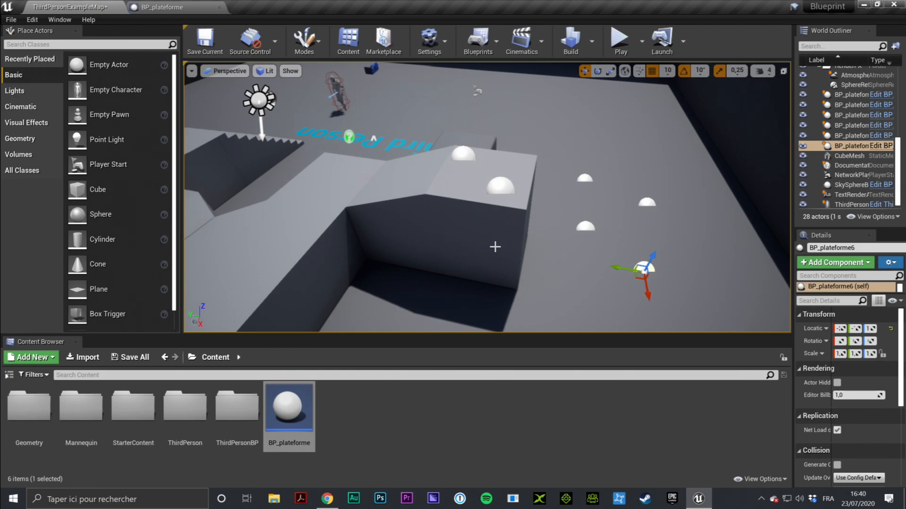
Step: View the placed instances together, reopen the BP_plateforme Blueprint's Event Graph and return to the level
right_drag(507, 246, 459, 235)
click(326, 431)
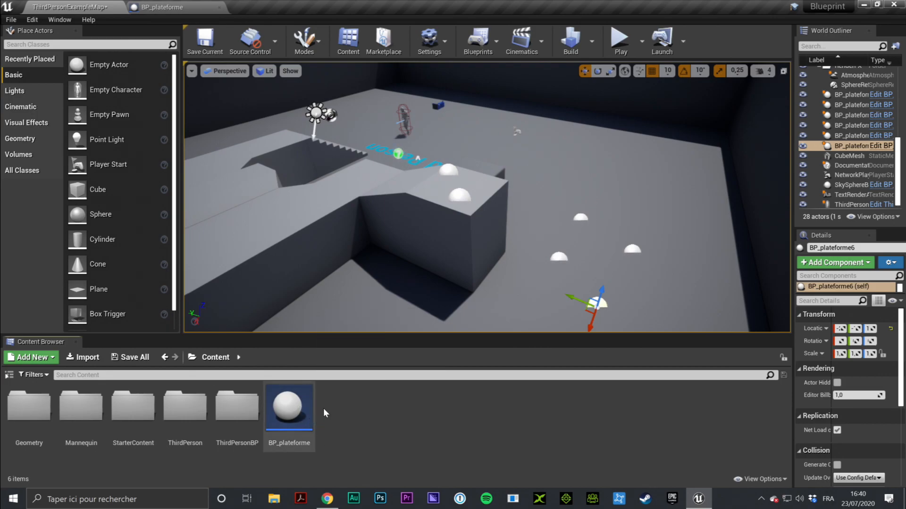
double_click(316, 418)
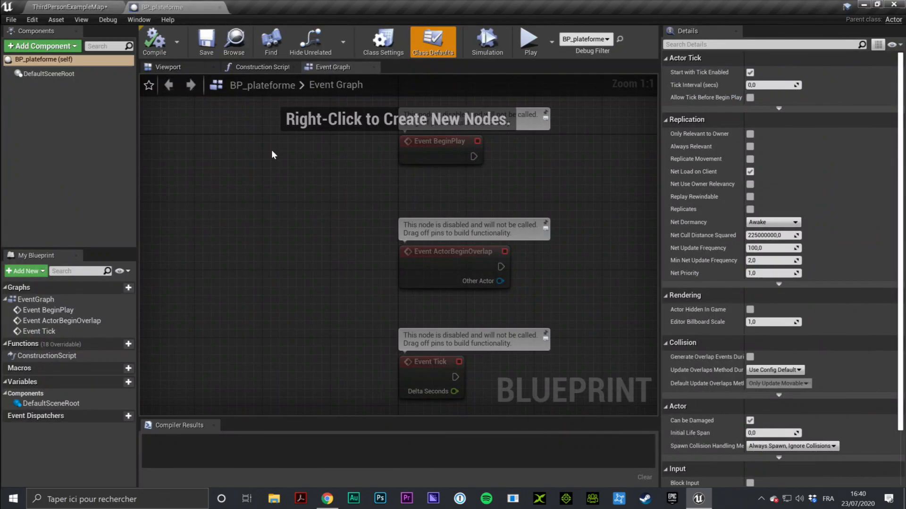
click(71, 7)
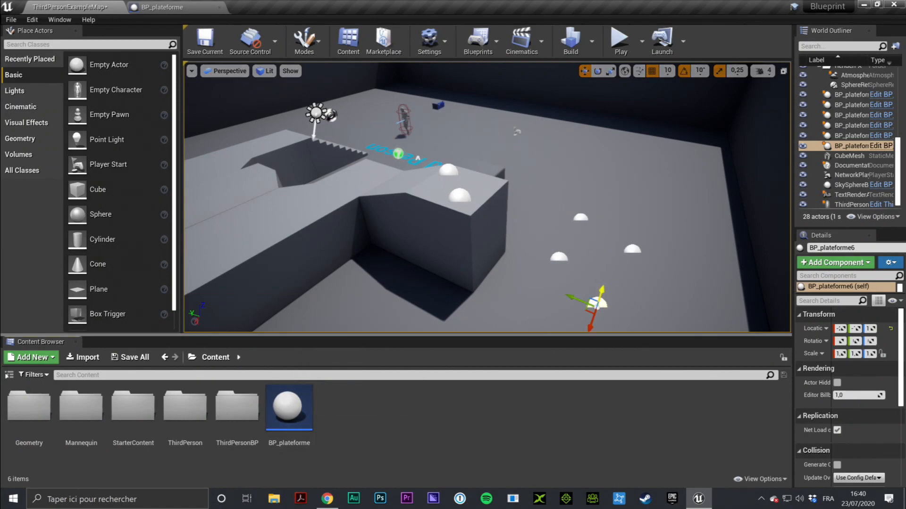
Step: Delete the BP_plateforme instances on the raised block and the floor, keeping only the floor instance farthest from the block
key(Delete)
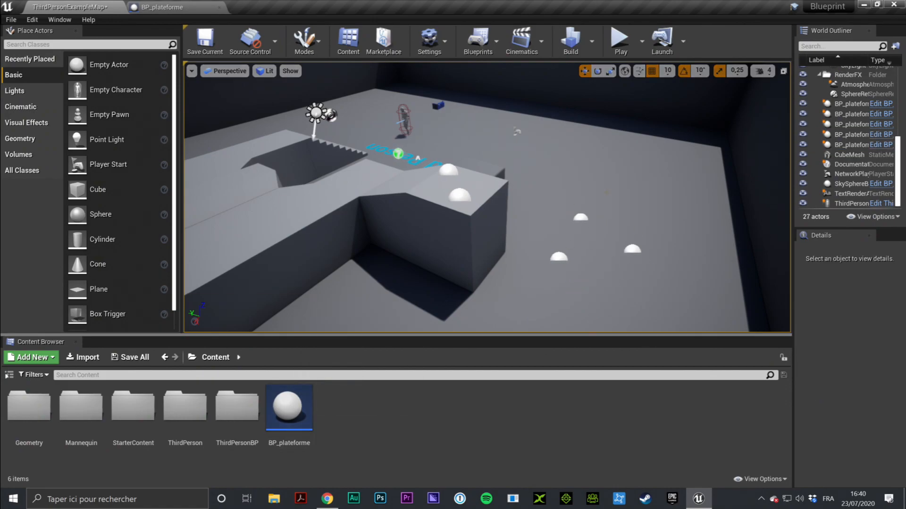
click(580, 216)
key(Delete)
click(558, 257)
key(Delete)
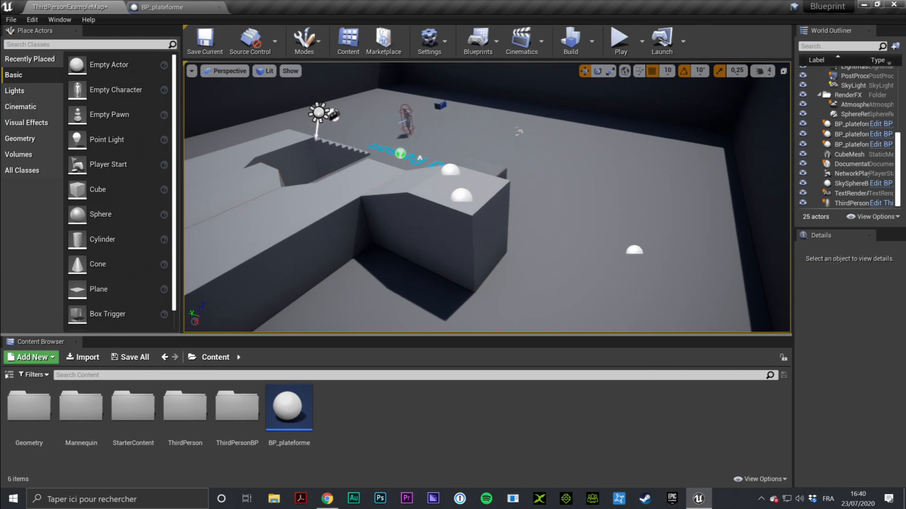
click(462, 195)
key(Delete)
click(450, 170)
key(Delete)
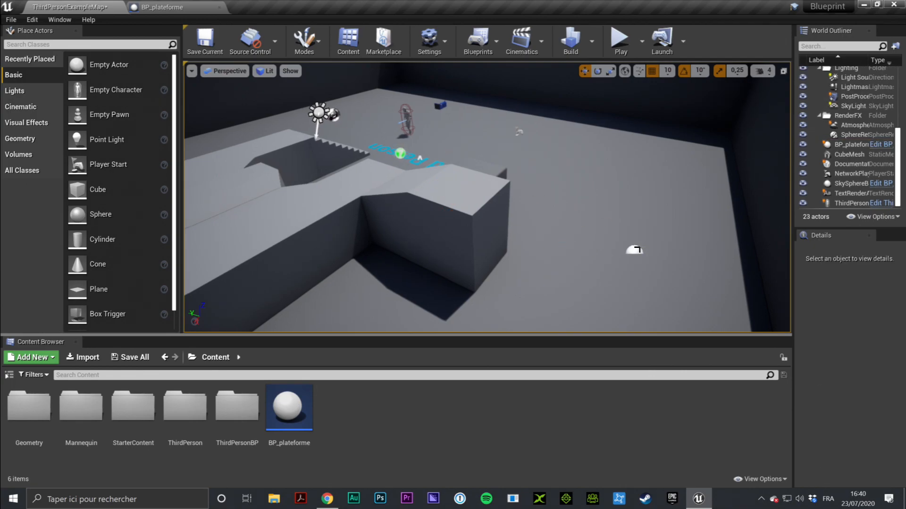
Step: Move the remaining BP_plateforme instance across the floor to the area behind the raised block
click(634, 249)
drag(632, 252, 509, 154)
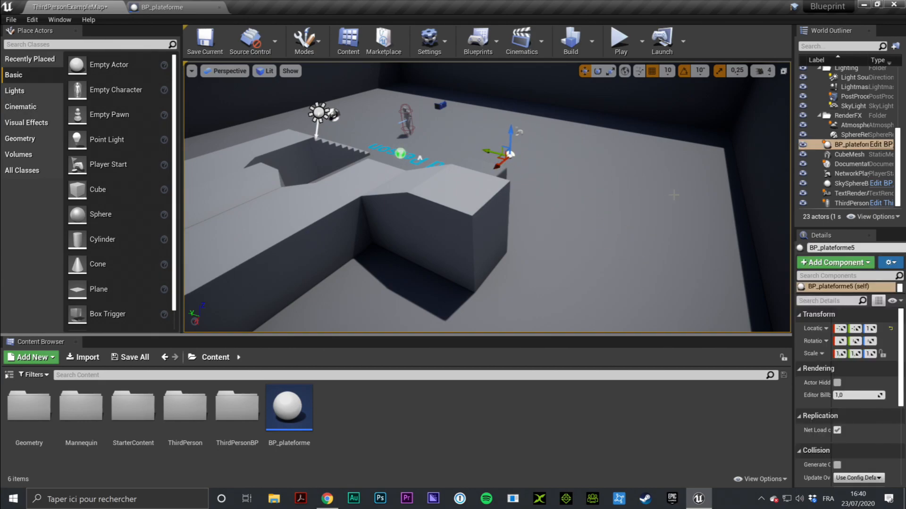